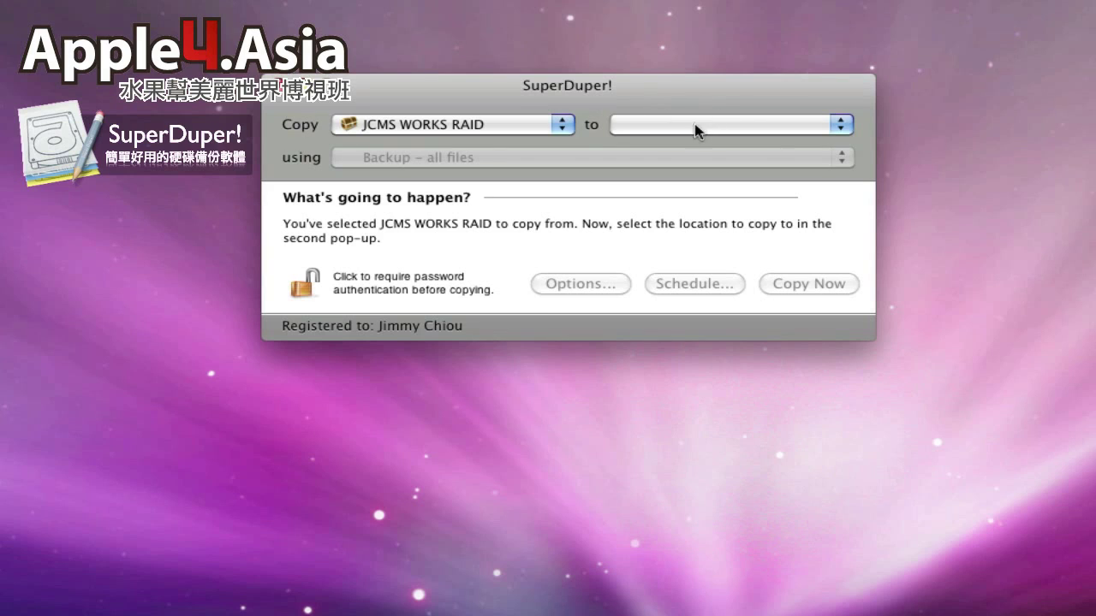
# - Set the copy source to Video RAID and the destination to Video RAID BACKUP
pyautogui.moveTo(509, 122); pyautogui.dragTo(423, 128)
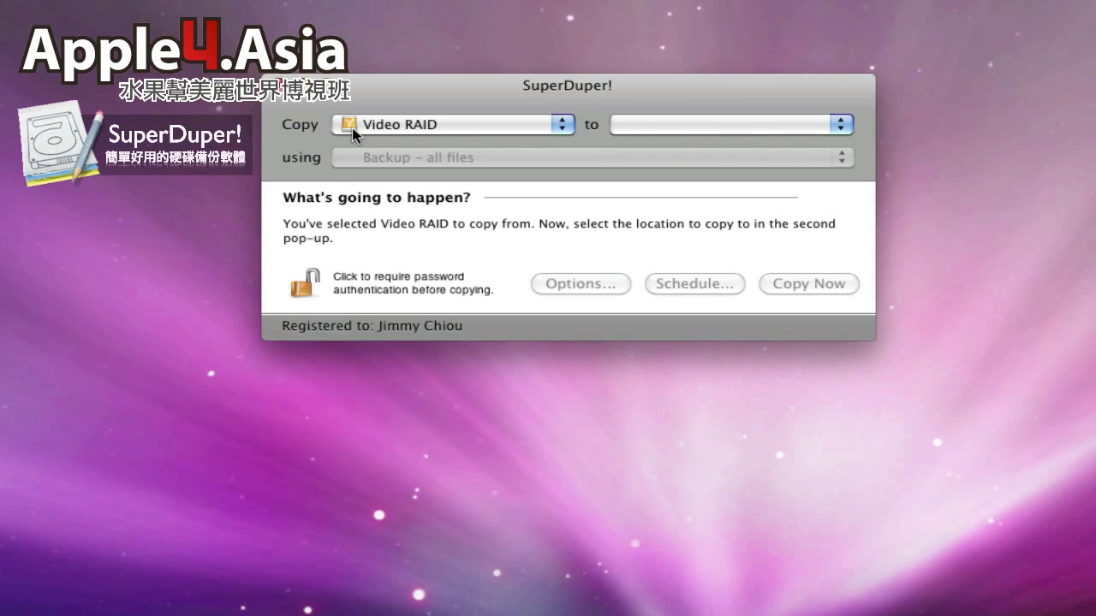
pyautogui.click(643, 125)
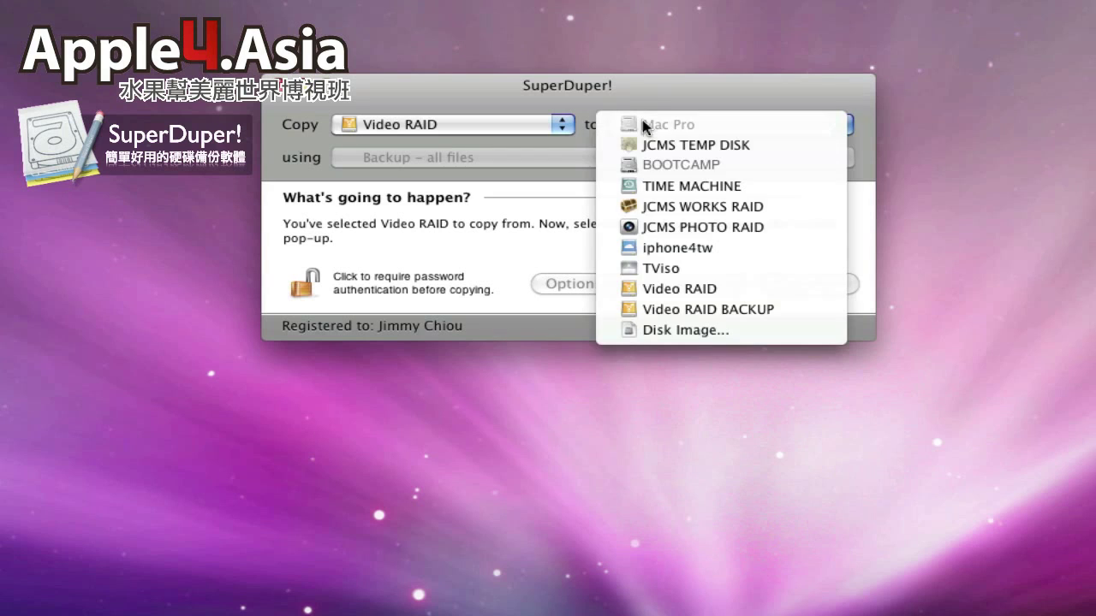
pyautogui.click(742, 319)
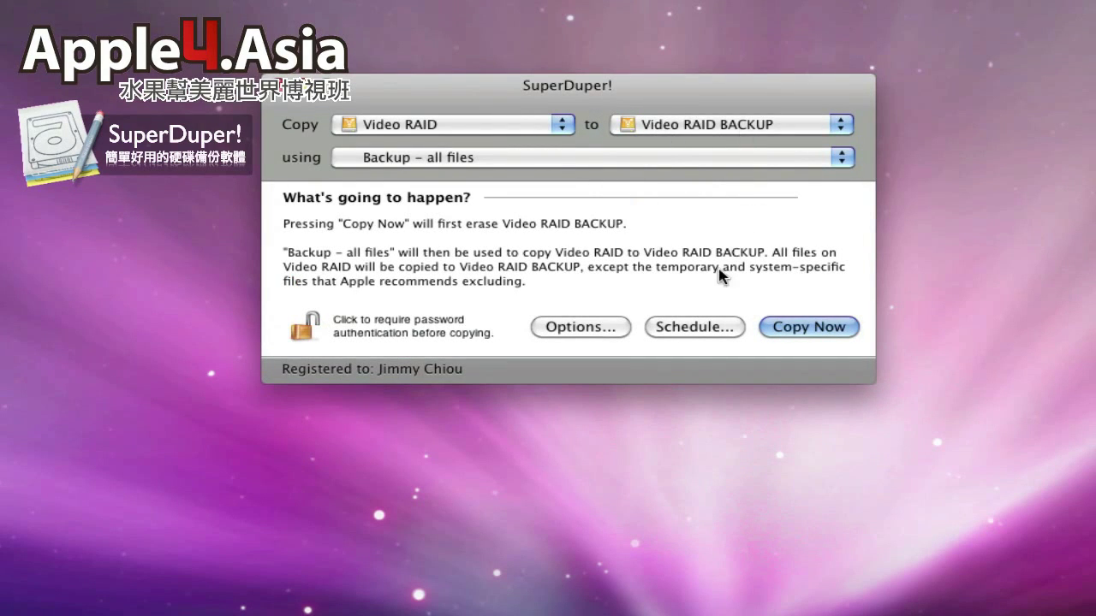
pyautogui.moveTo(477, 91); pyautogui.dragTo(493, 65)
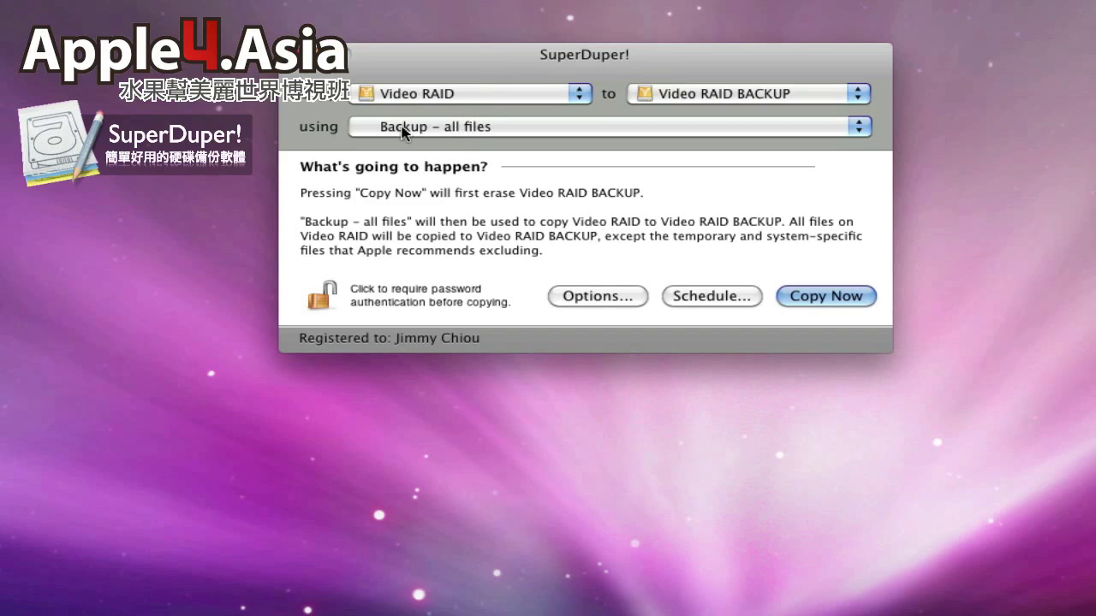
# - Examine the available copy scripts, keeping Backup - all files selected
pyautogui.click(426, 128)
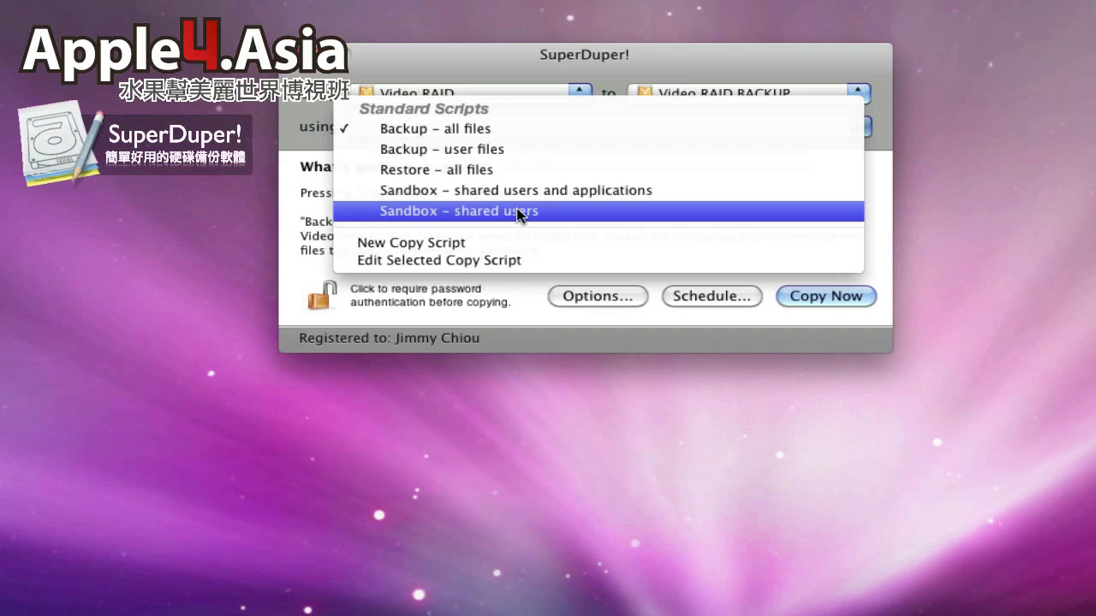
pyautogui.click(519, 61)
pyautogui.click(482, 118)
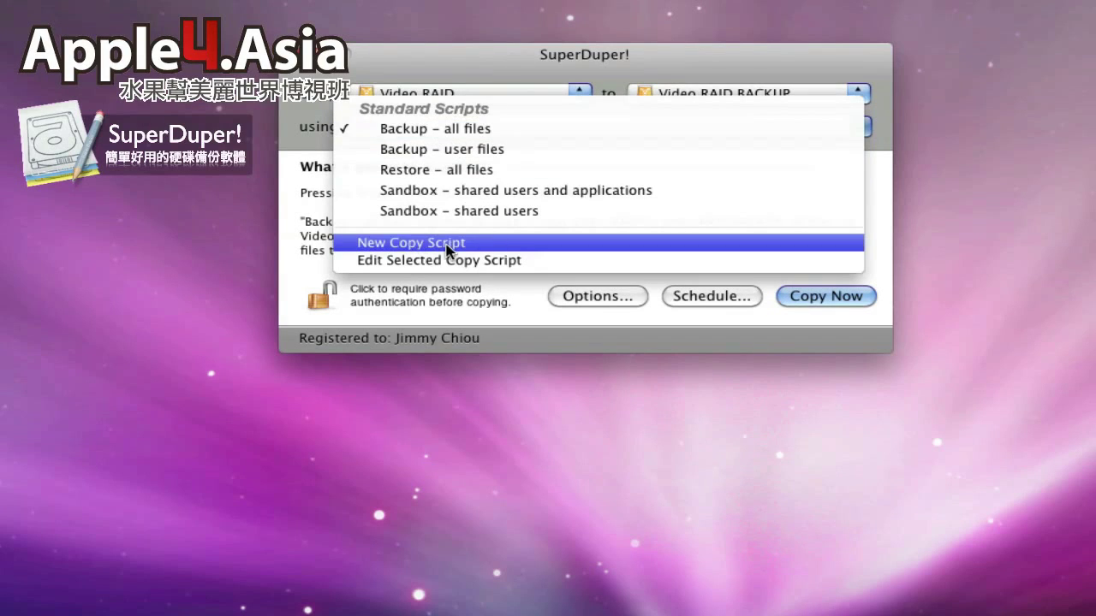
pyautogui.click(519, 69)
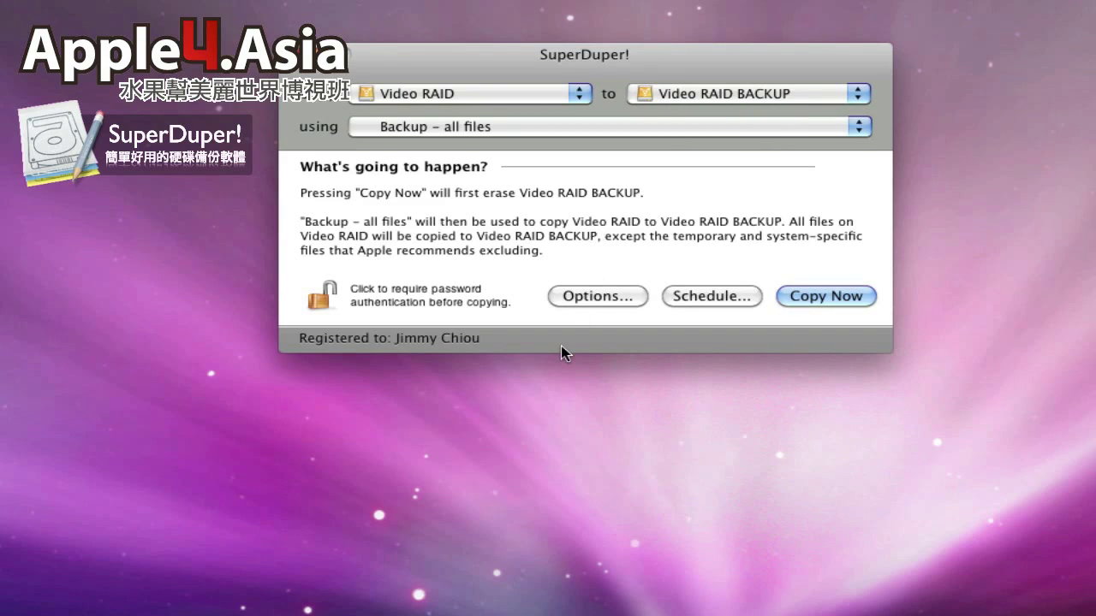
# - Open the copy options and examine the general choices for the during-copy method and the action on successful completion
pyautogui.click(590, 296)
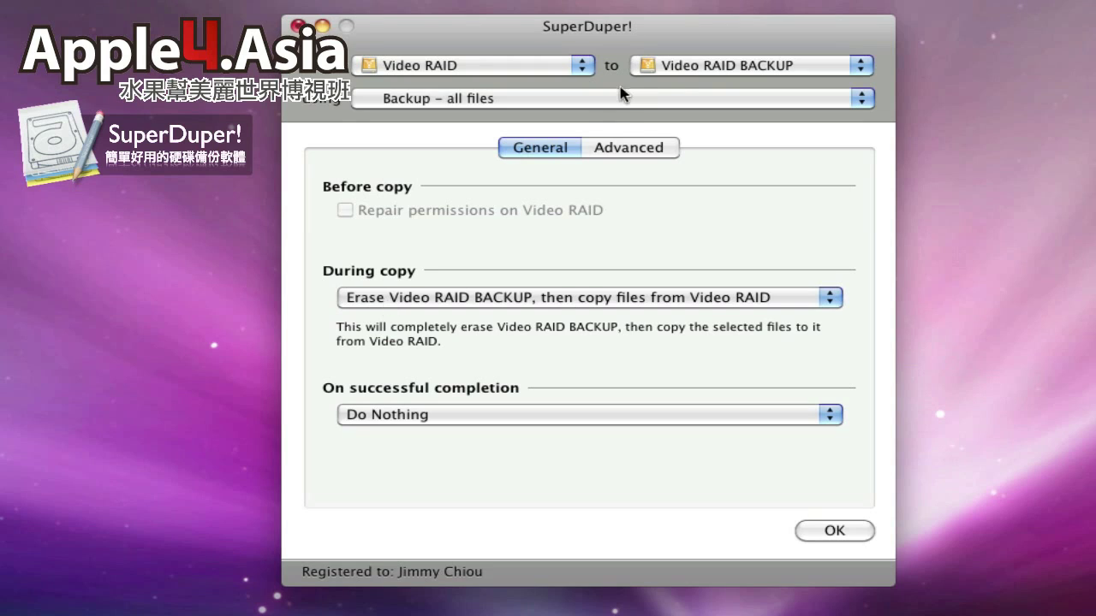
pyautogui.click(577, 300)
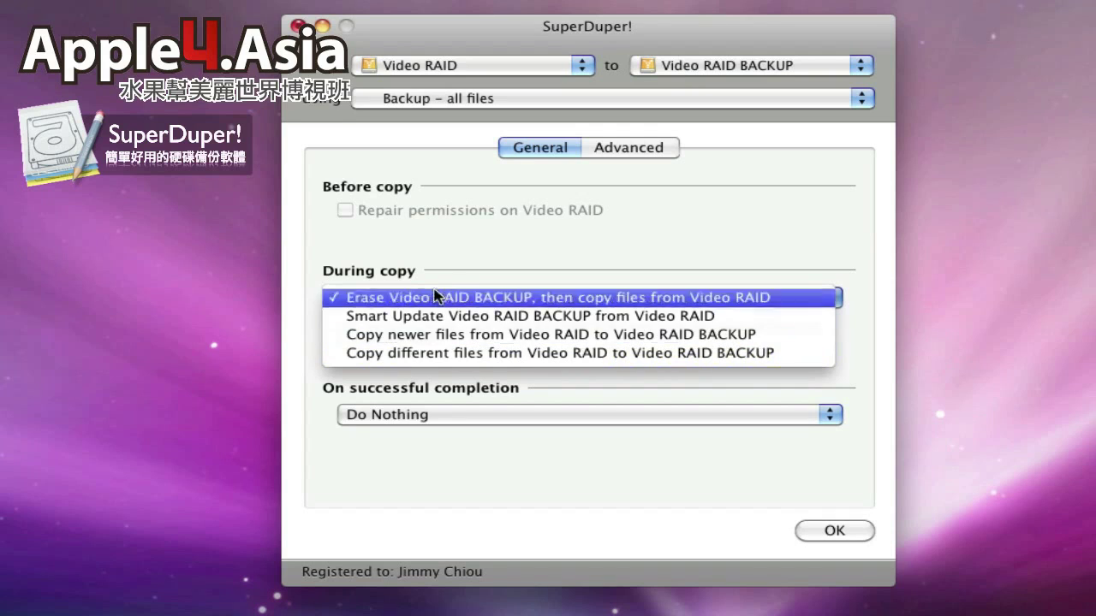
pyautogui.click(572, 250)
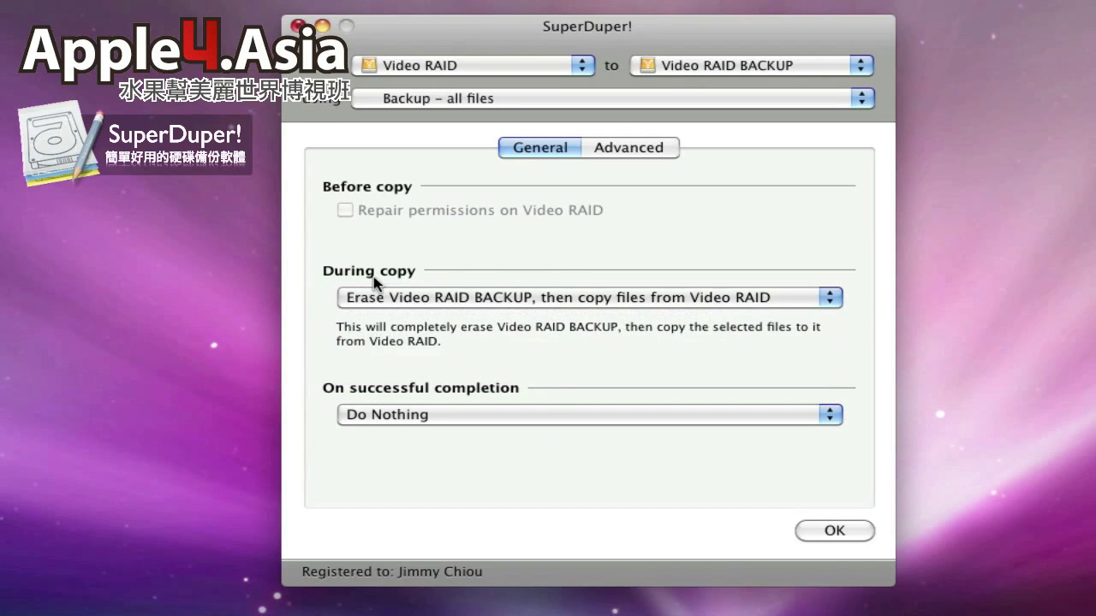
pyautogui.click(454, 304)
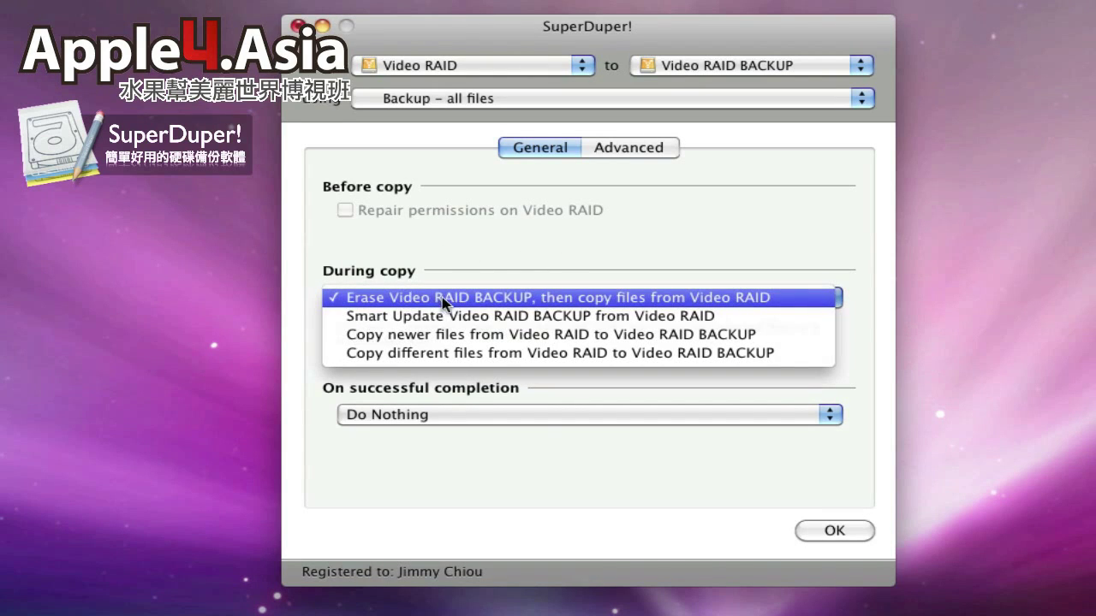
pyautogui.click(421, 274)
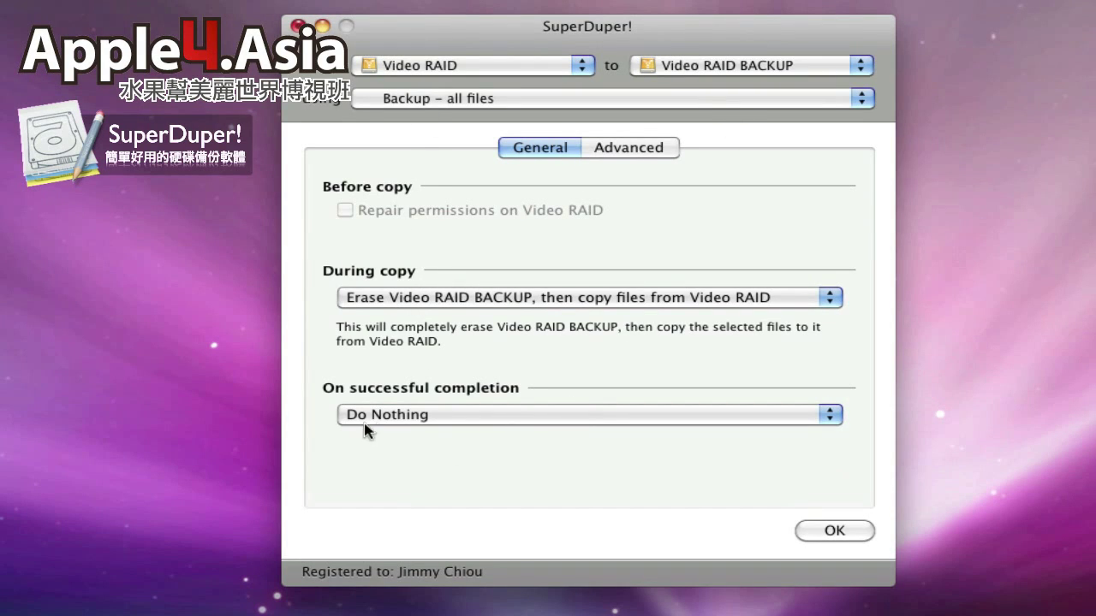
pyautogui.click(449, 417)
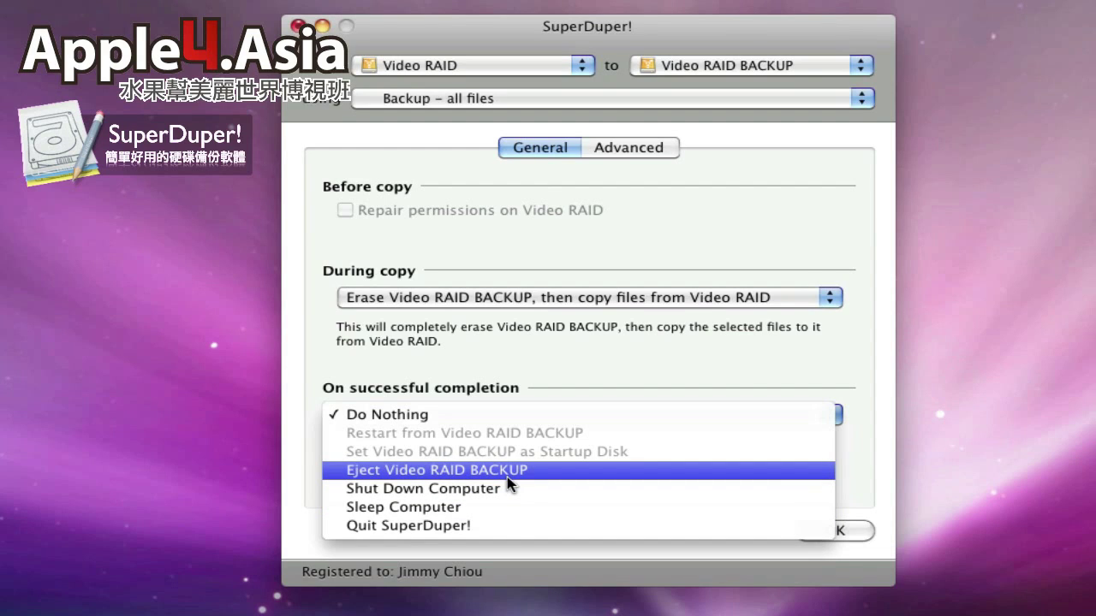
pyautogui.click(571, 397)
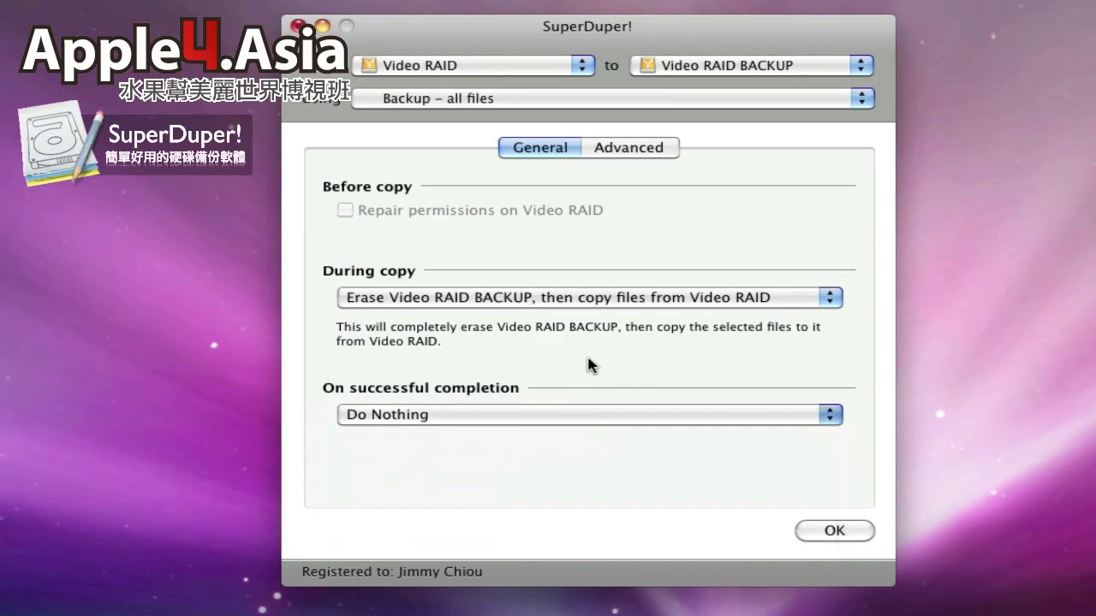
# - Review the advanced copy options and the general completion choices, and close the options with the settings as they are
pyautogui.click(637, 150)
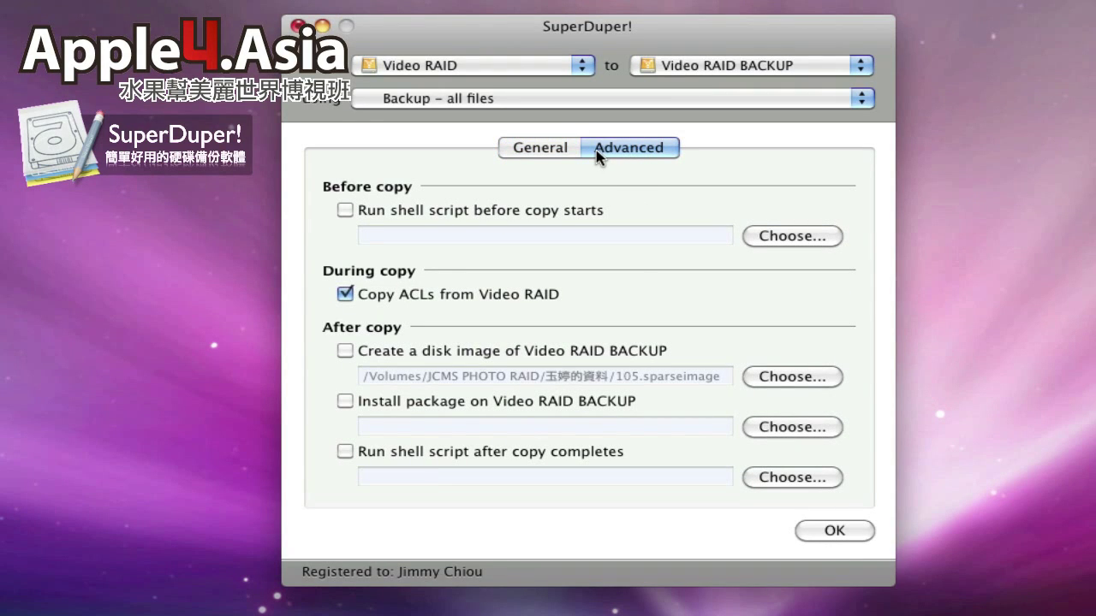
pyautogui.click(537, 152)
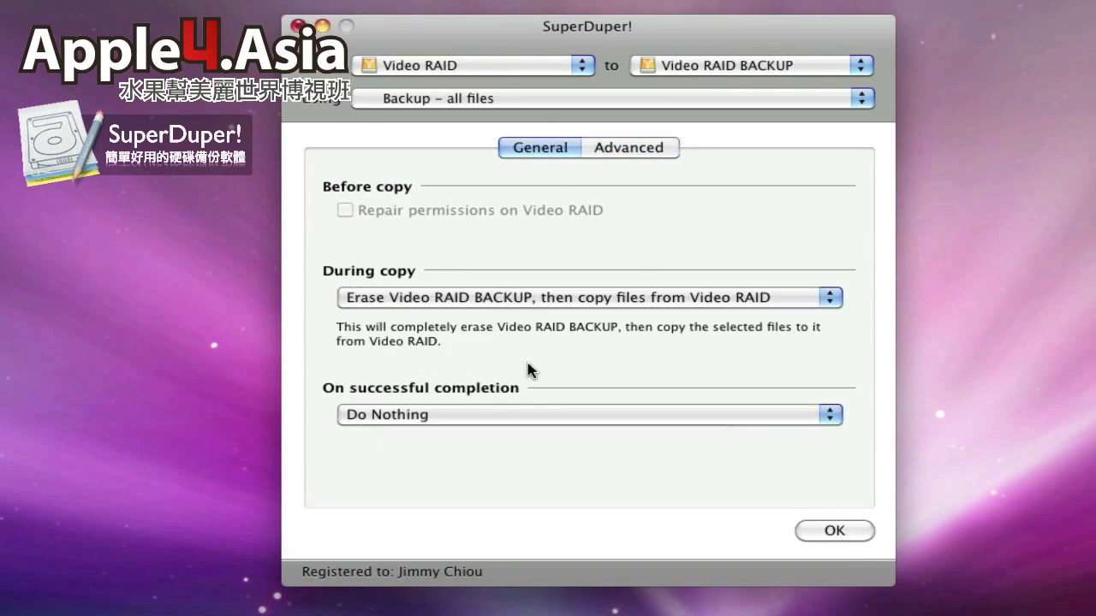
pyautogui.click(522, 417)
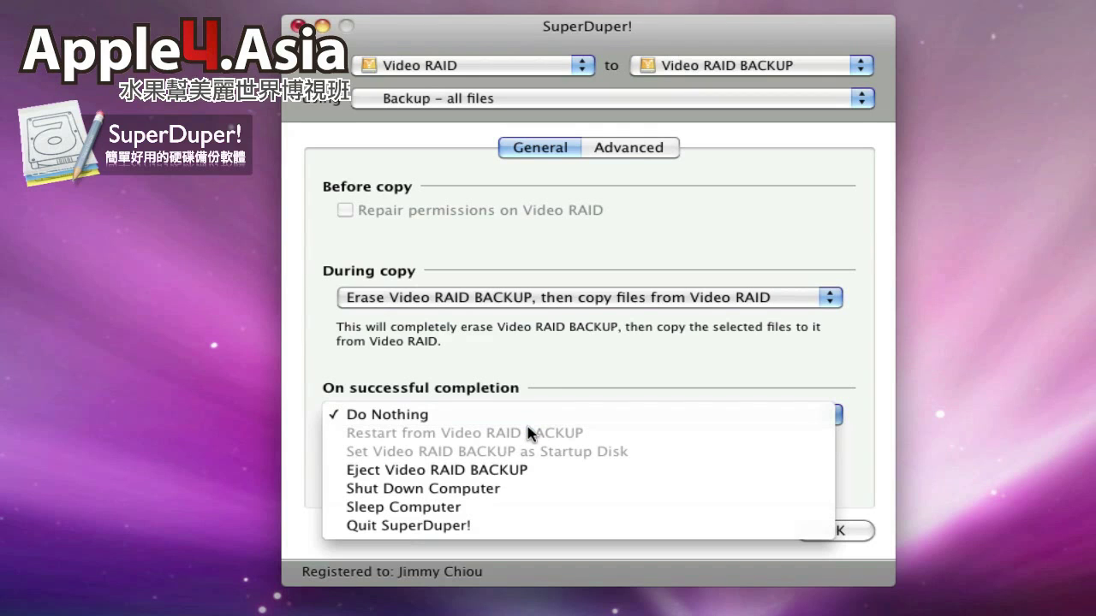
pyautogui.click(651, 228)
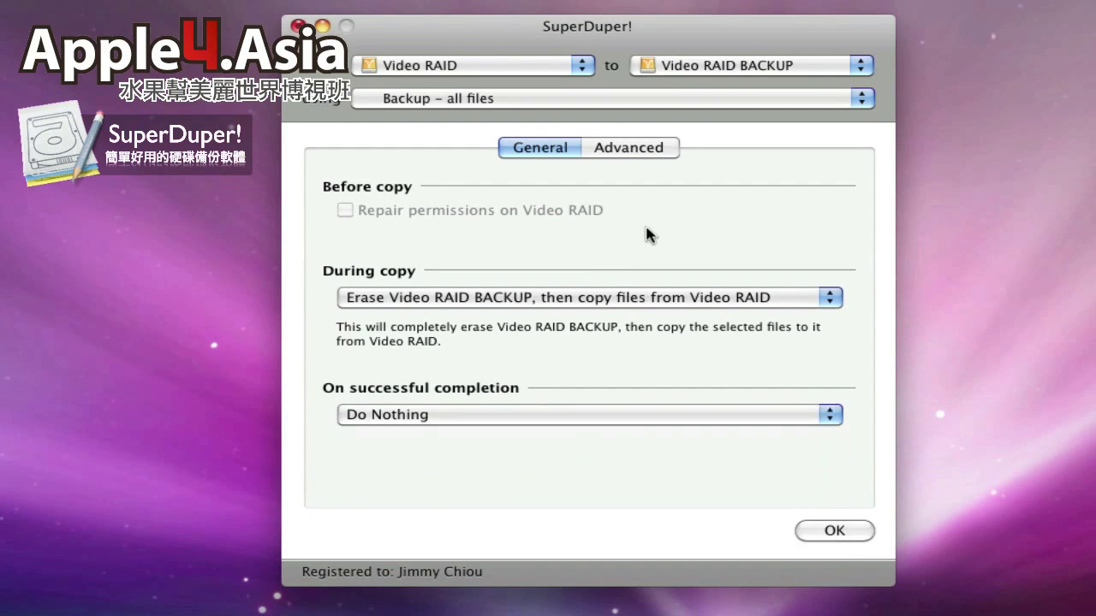
pyautogui.click(653, 149)
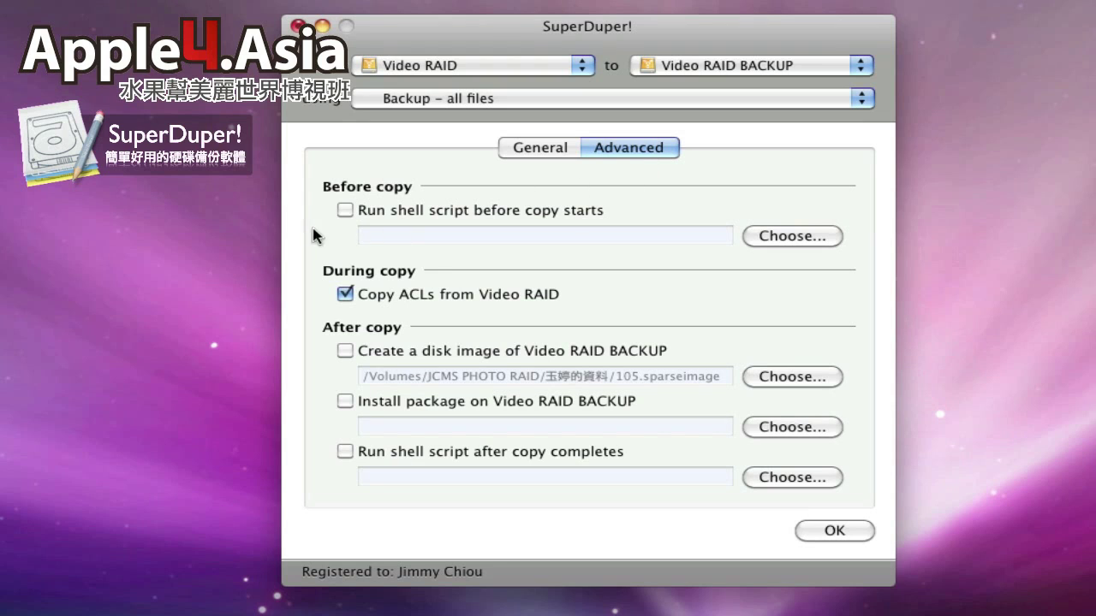
pyautogui.click(541, 149)
pyautogui.click(829, 531)
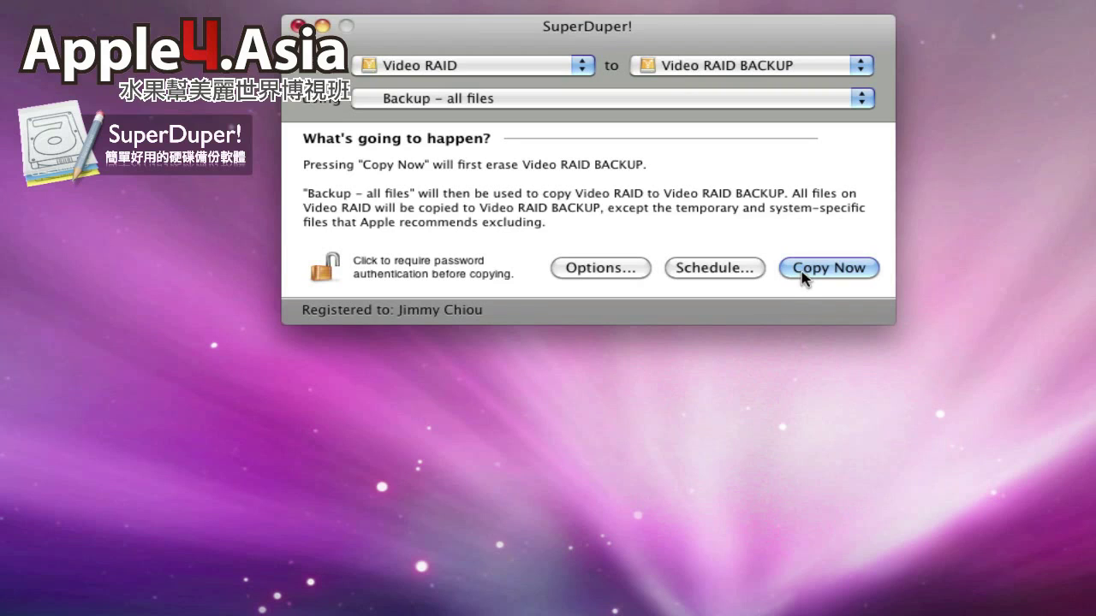
# - Open the automatic copy schedule and limit it to the 4th week of the month
pyautogui.click(715, 274)
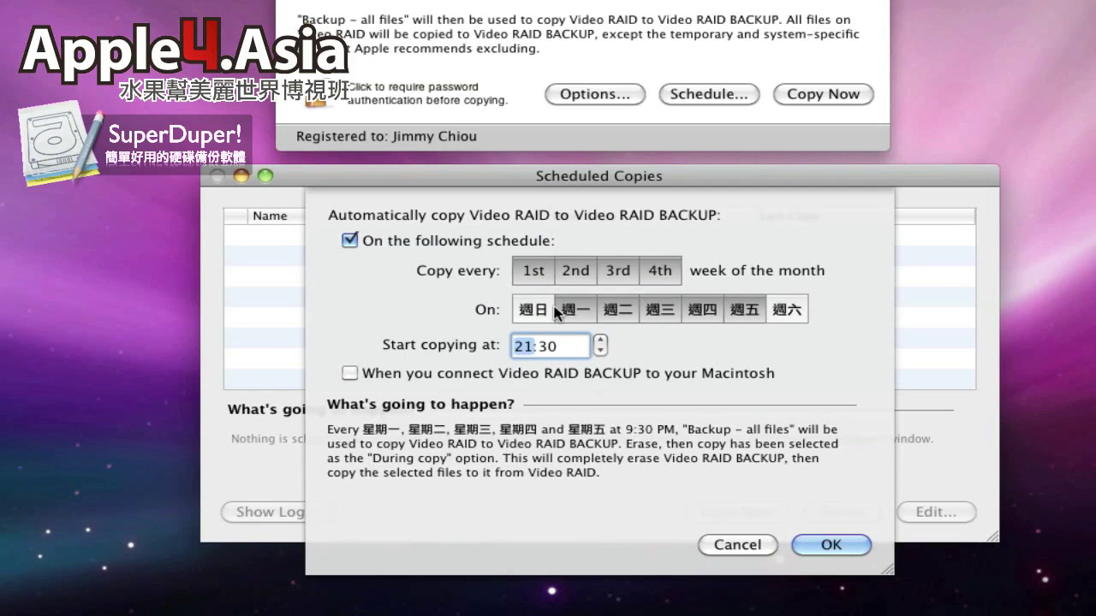
pyautogui.click(583, 277)
pyautogui.click(551, 273)
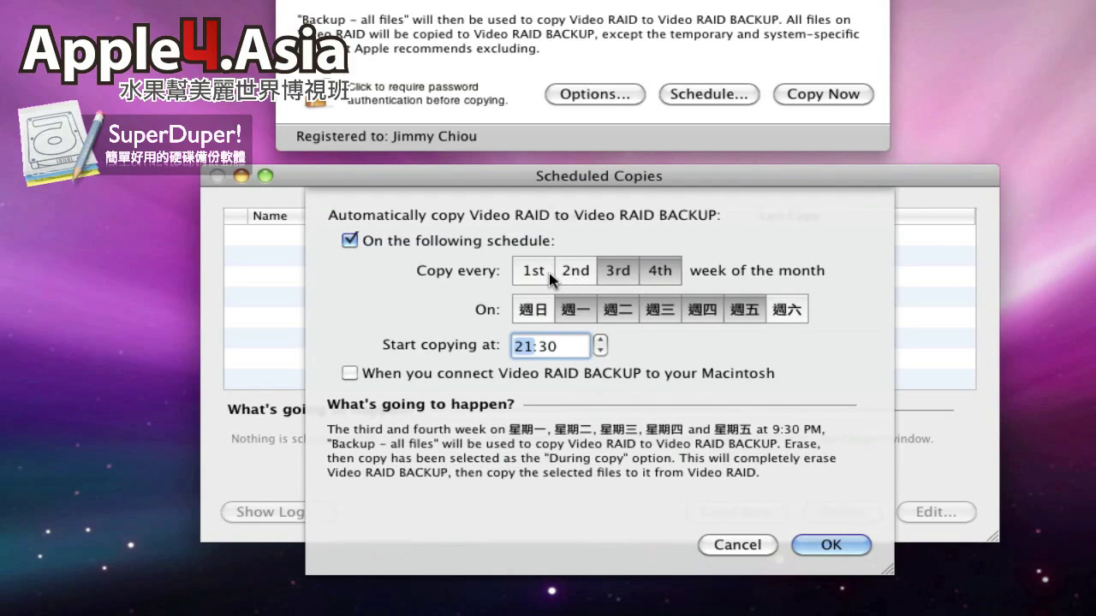
pyautogui.click(604, 270)
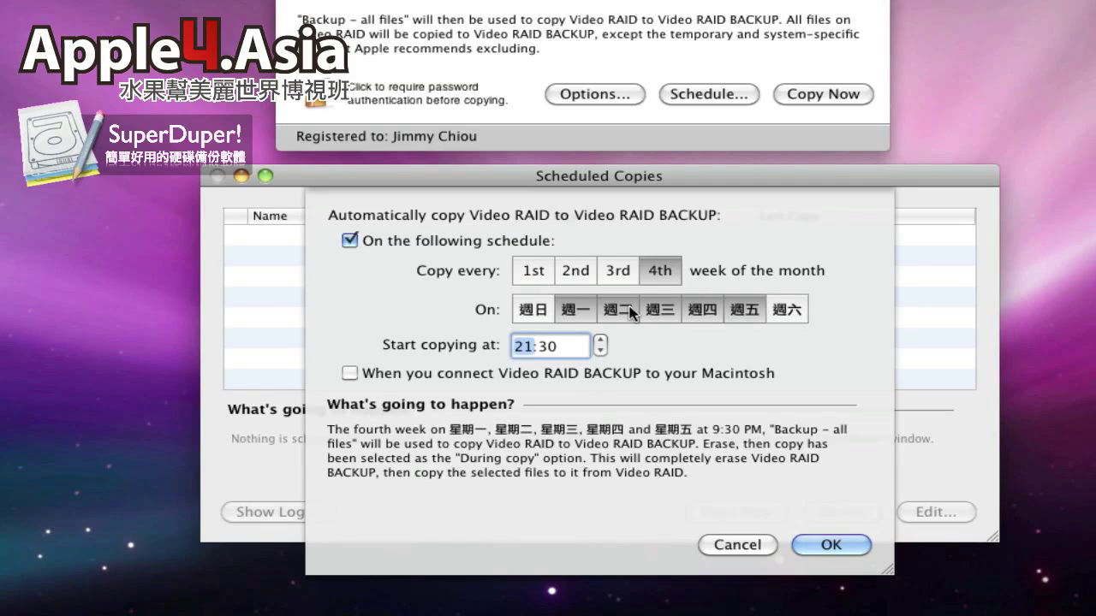
# - Limit the scheduled copy to Friday (週五) only, discard the schedule and close the Scheduled Copies window
pyautogui.click(587, 310)
pyautogui.click(618, 310)
pyautogui.click(660, 310)
pyautogui.click(702, 310)
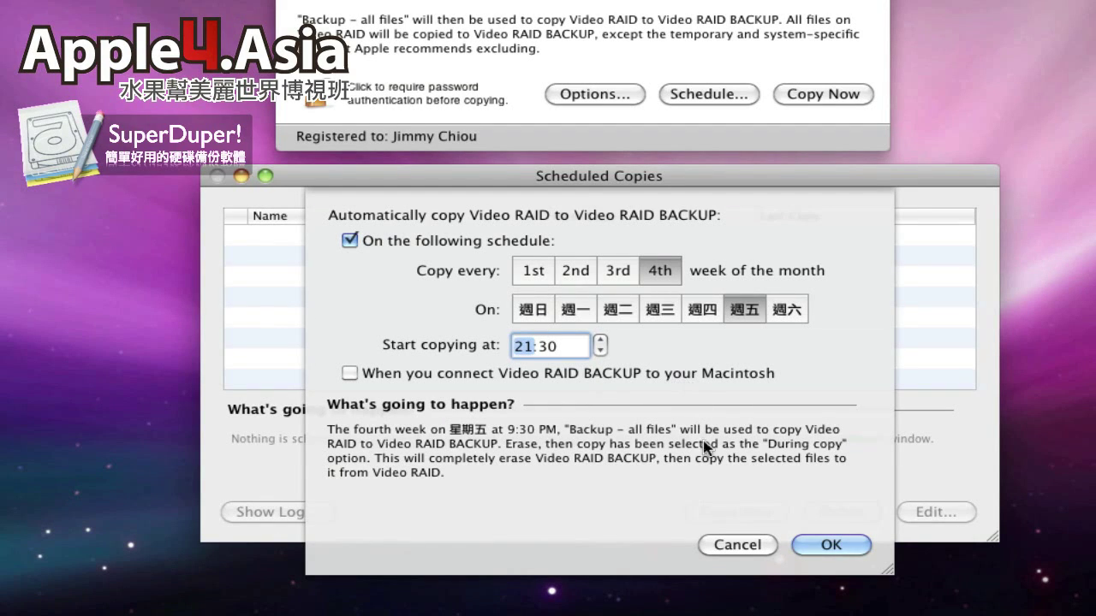
pyautogui.click(741, 544)
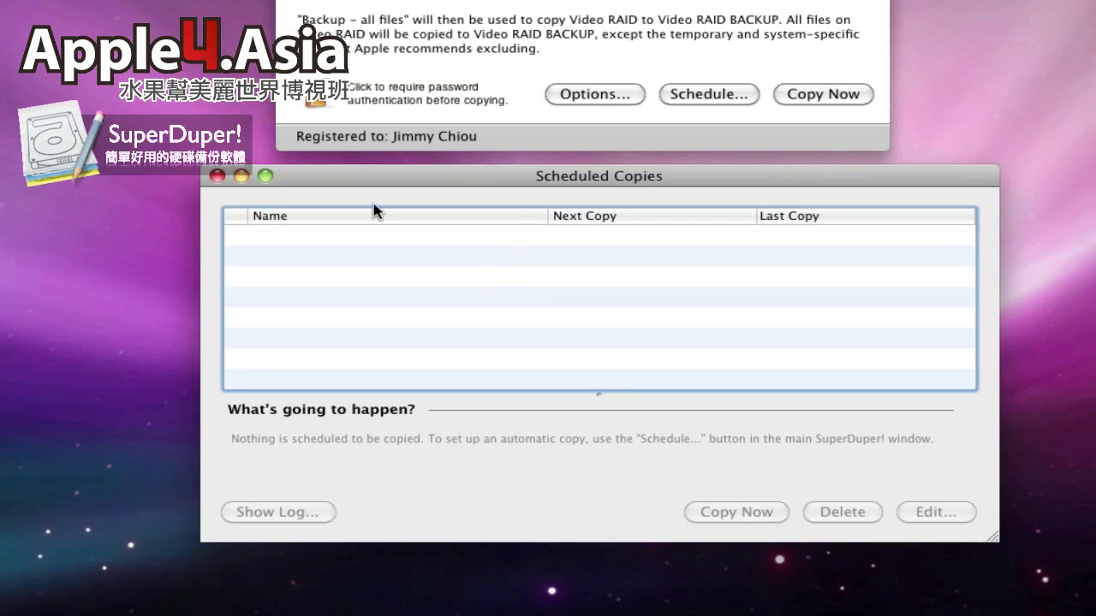
pyautogui.click(217, 176)
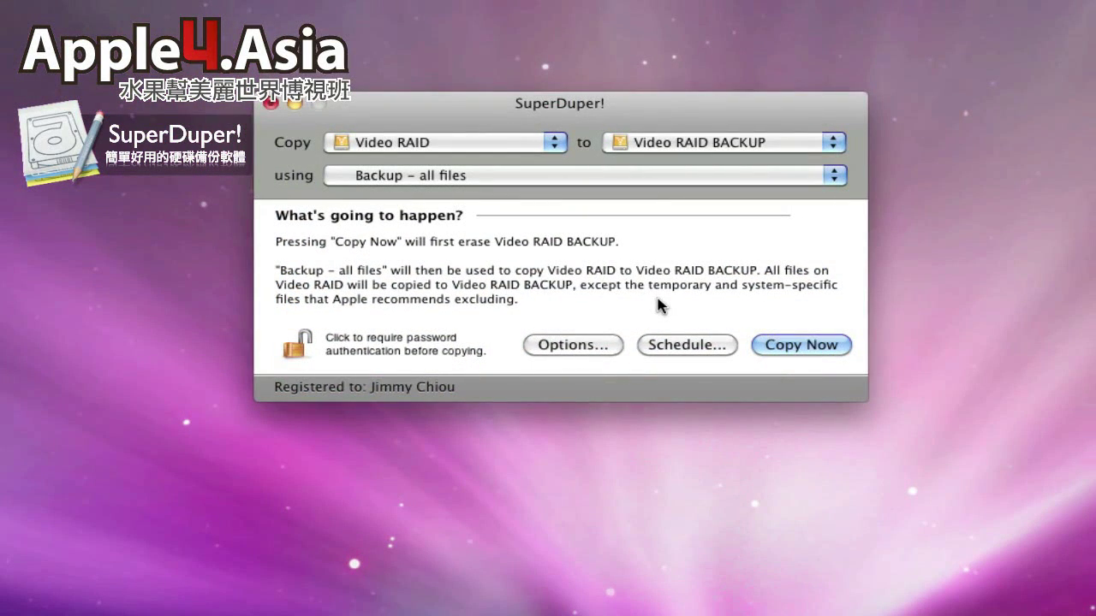
# - Start copying Video RAID to Video RAID BACKUP immediately, agreeing to erase the backup volume
pyautogui.click(809, 344)
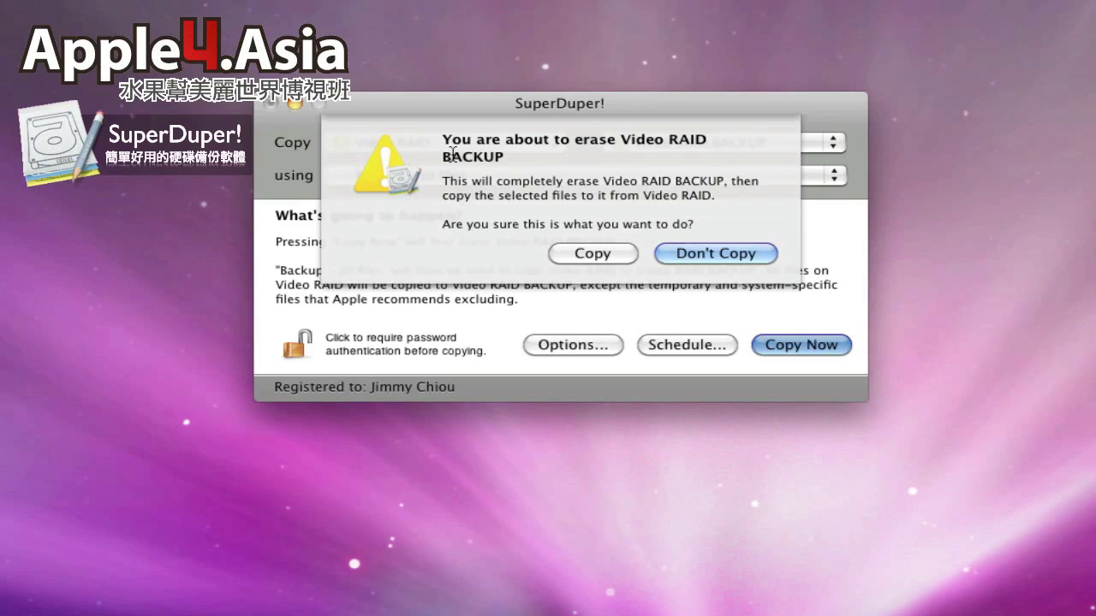
pyautogui.moveTo(620, 141); pyautogui.dragTo(514, 155)
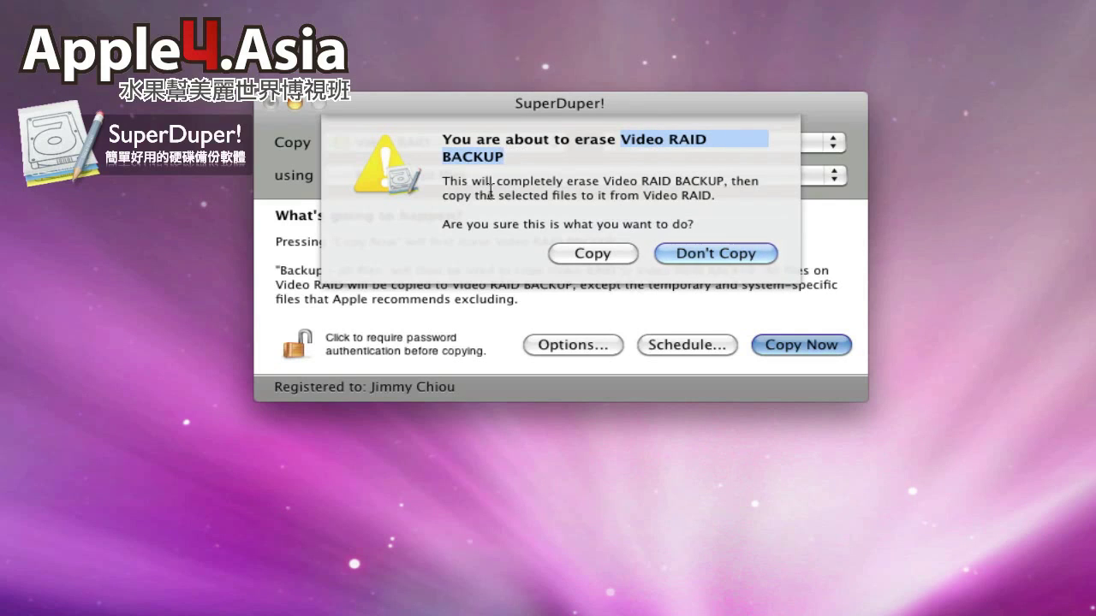
pyautogui.click(591, 254)
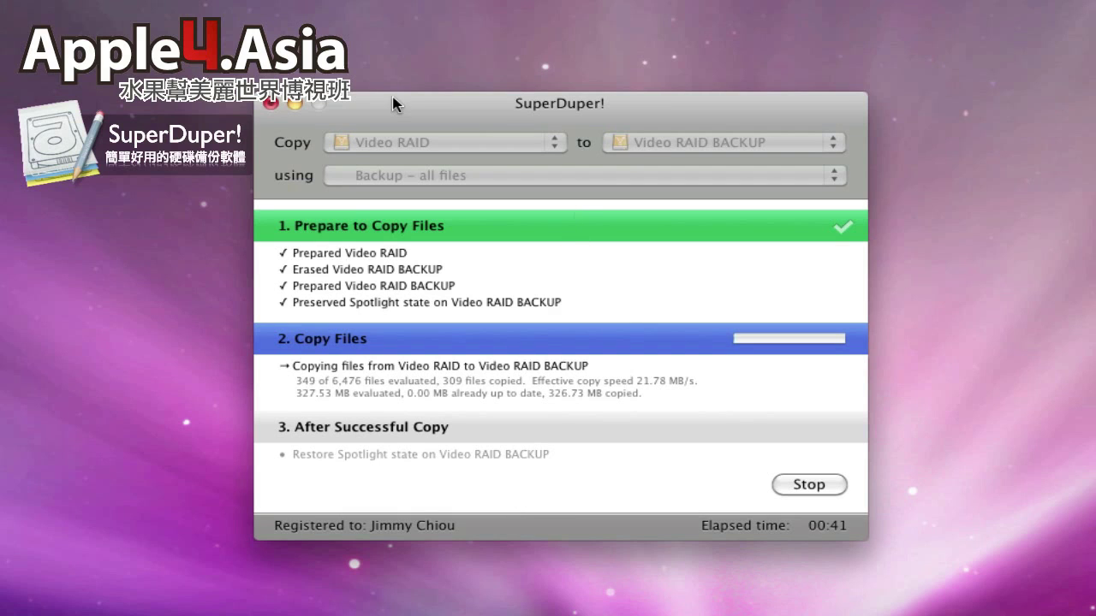
pyautogui.moveTo(393, 104); pyautogui.dragTo(462, 74)
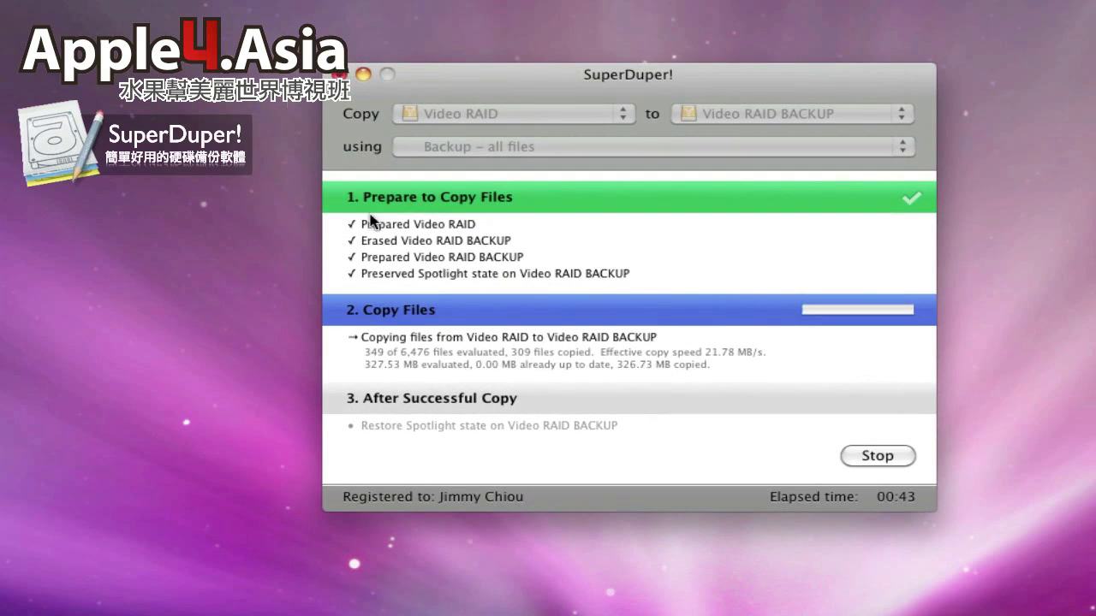